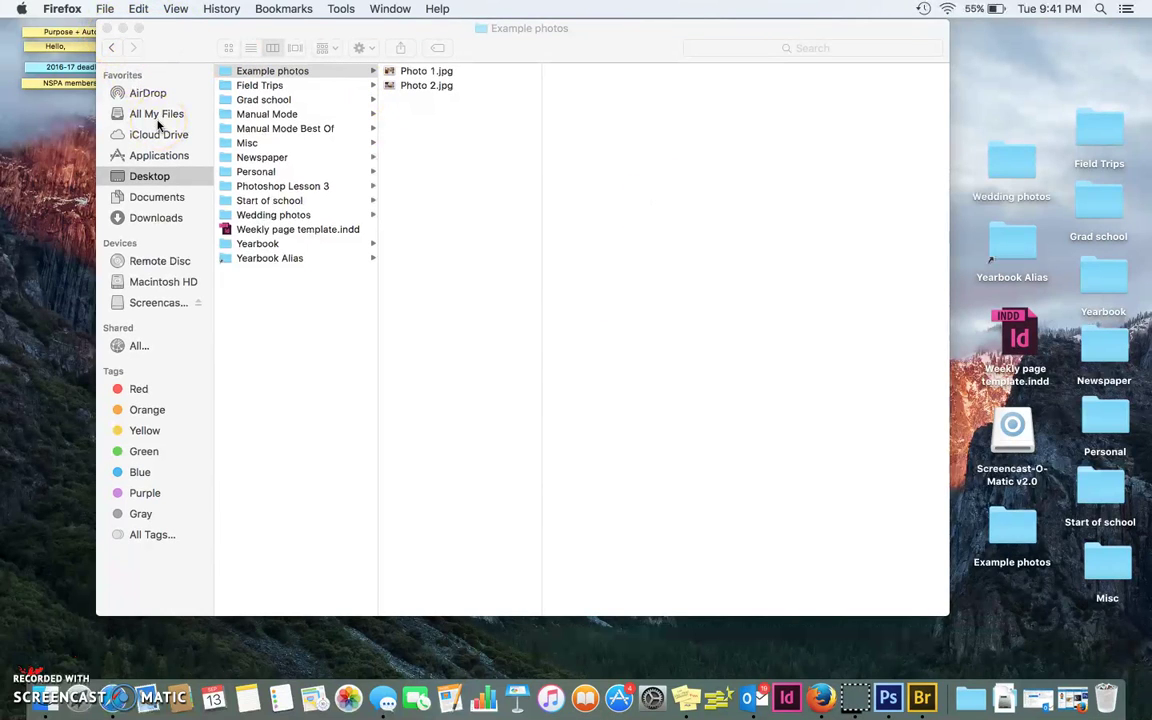
click(922, 697)
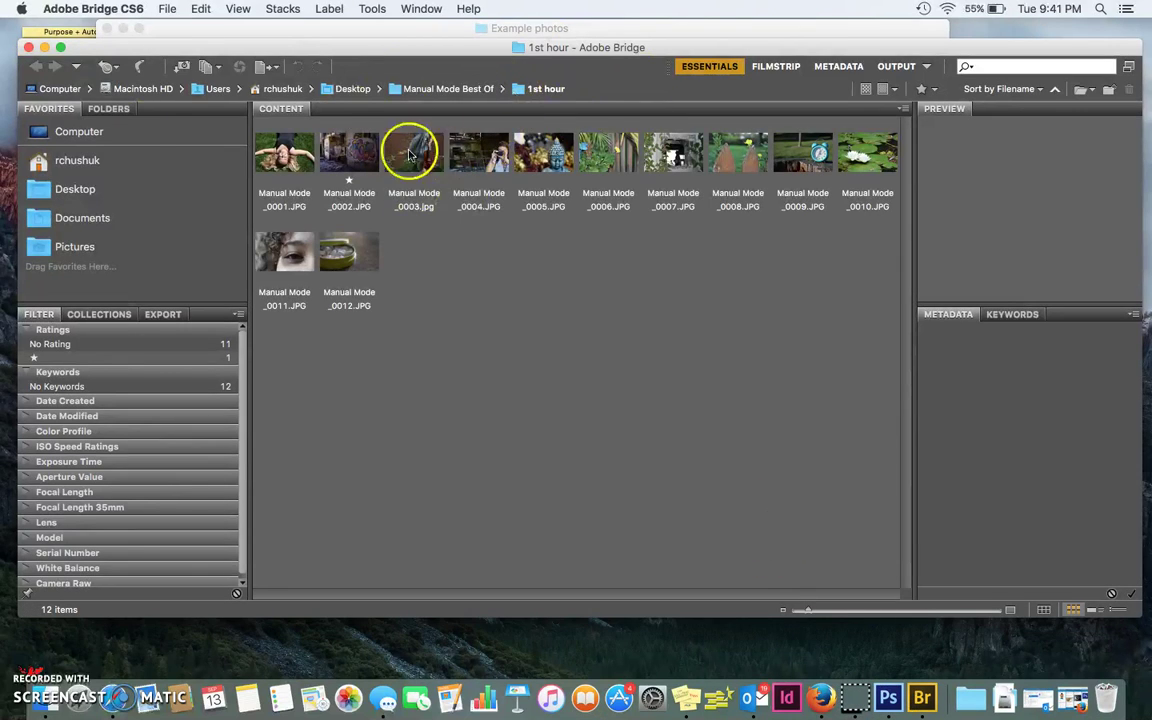
click(28, 47)
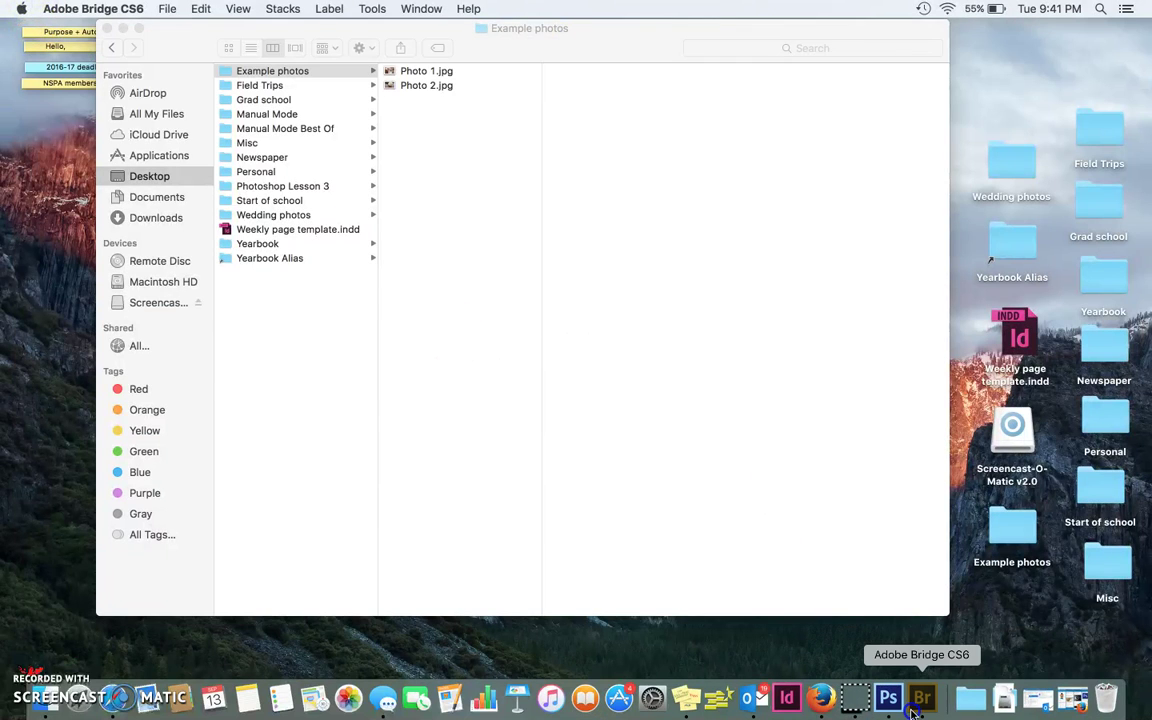
right_click(920, 697)
click(930, 648)
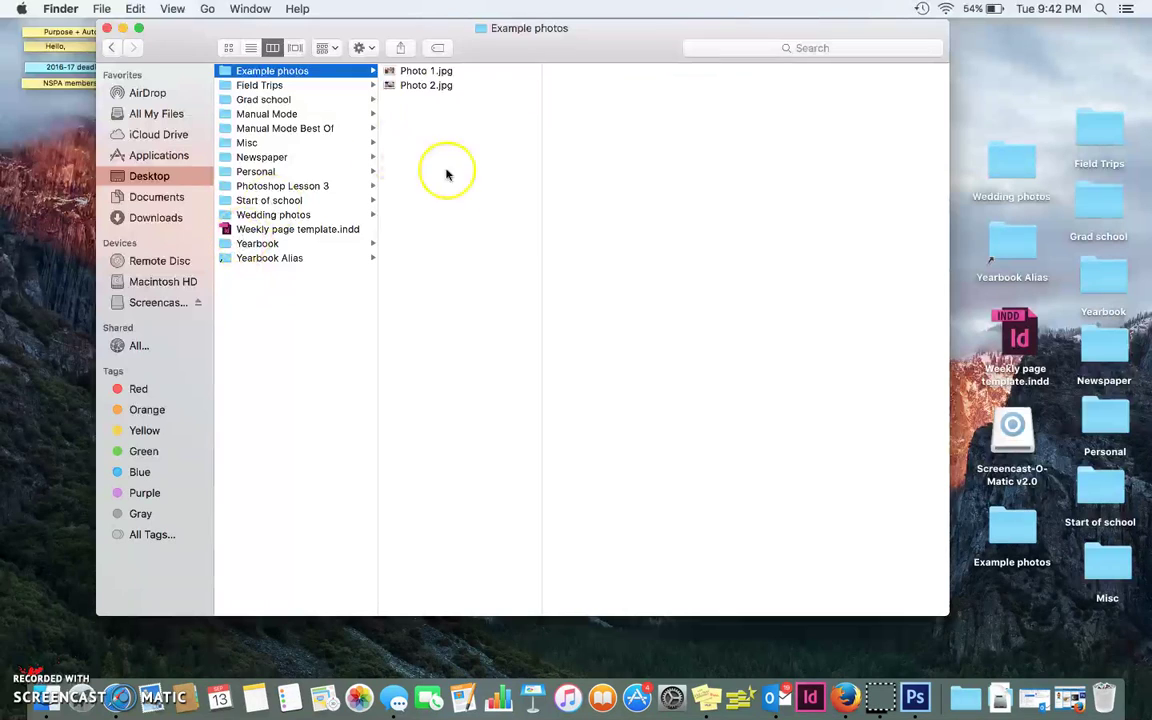
Open Photo 1.jpg from the Example photos folder with Adobe Bridge CS6, chosen as another application.
click(443, 76)
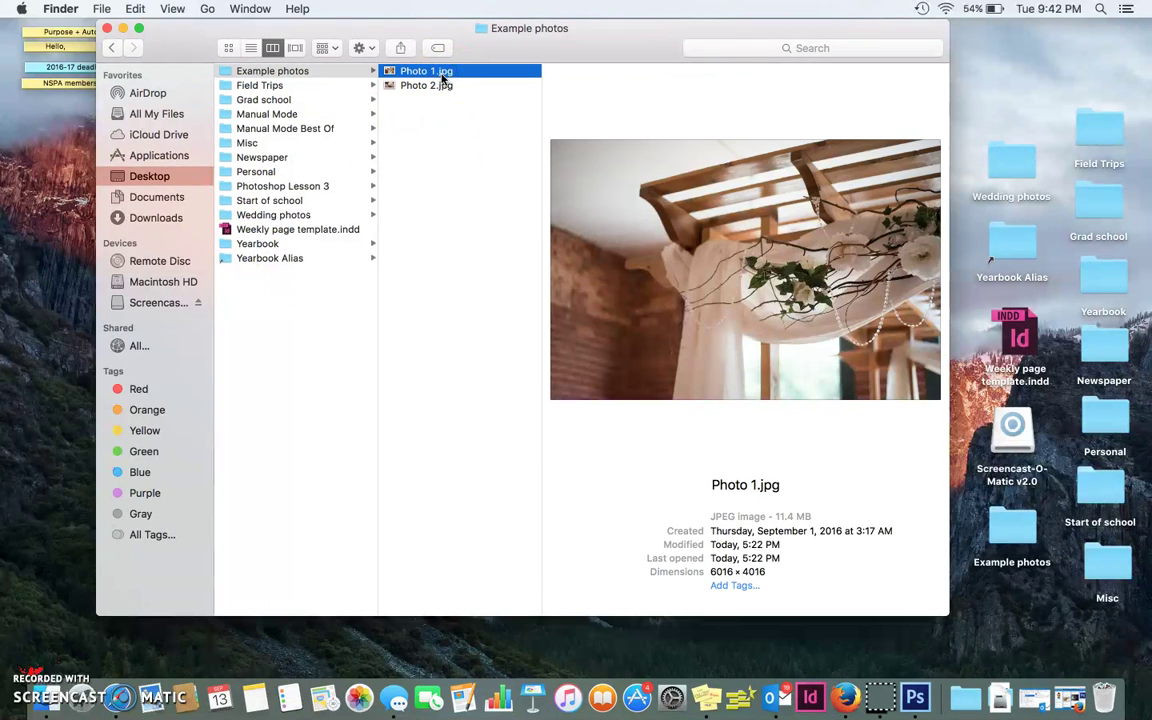
right_click(443, 77)
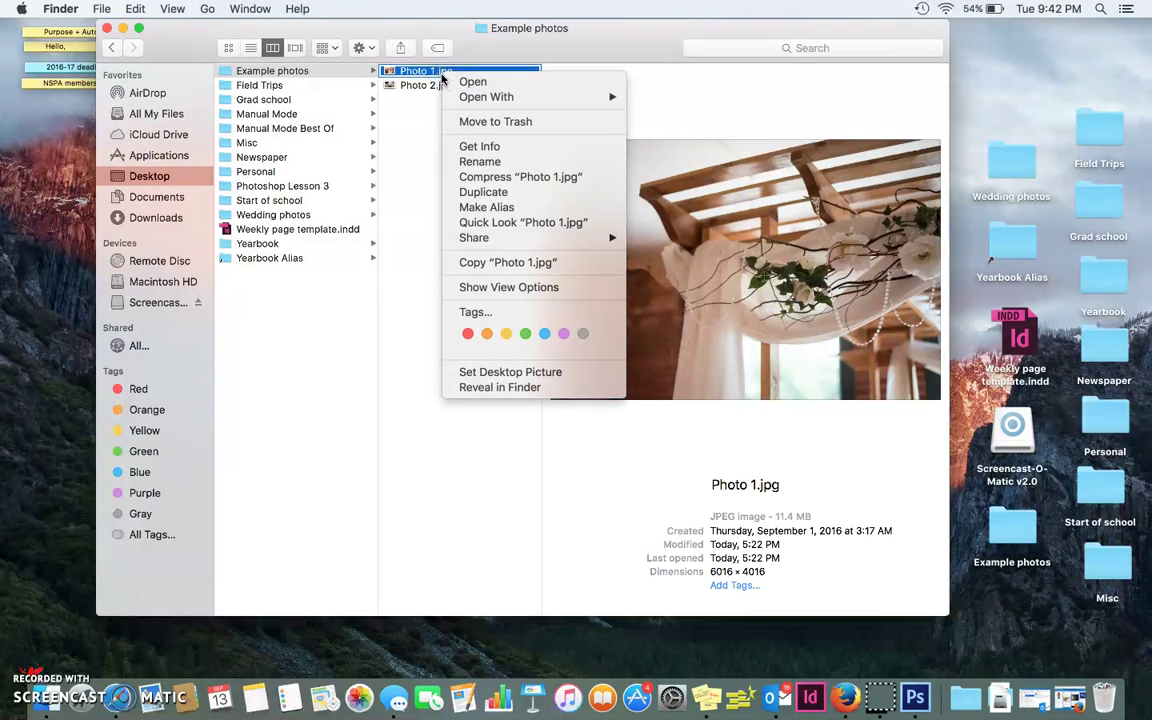
mouse_move(481, 97)
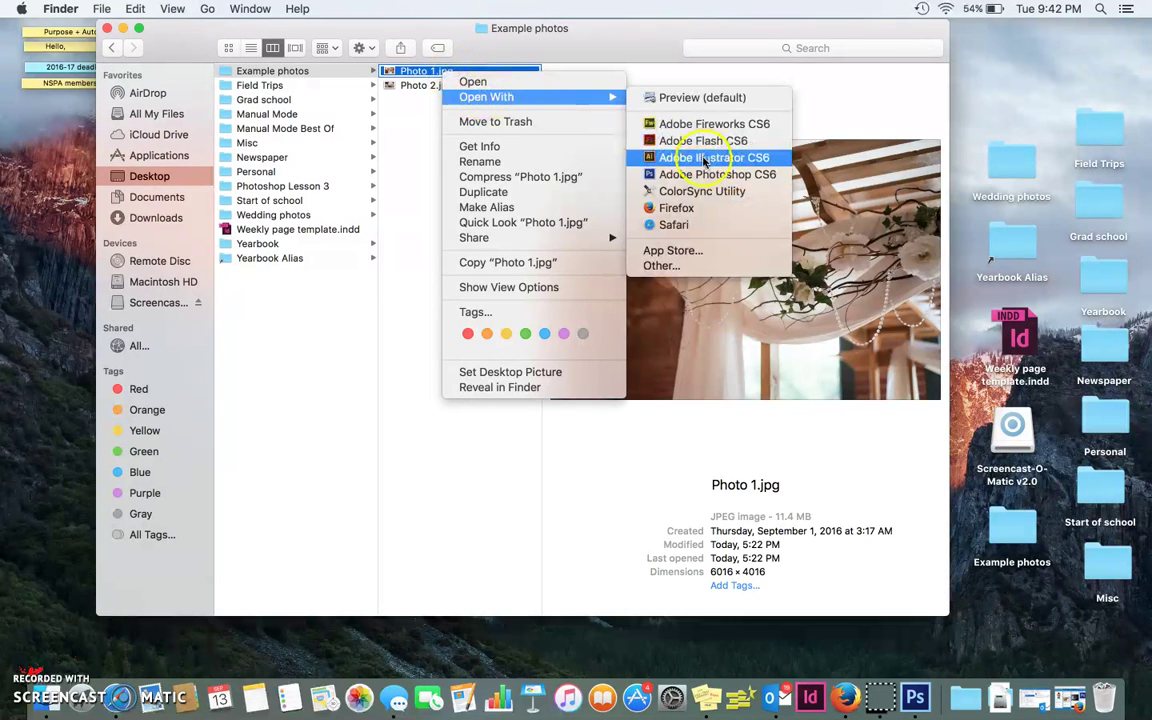
click(652, 265)
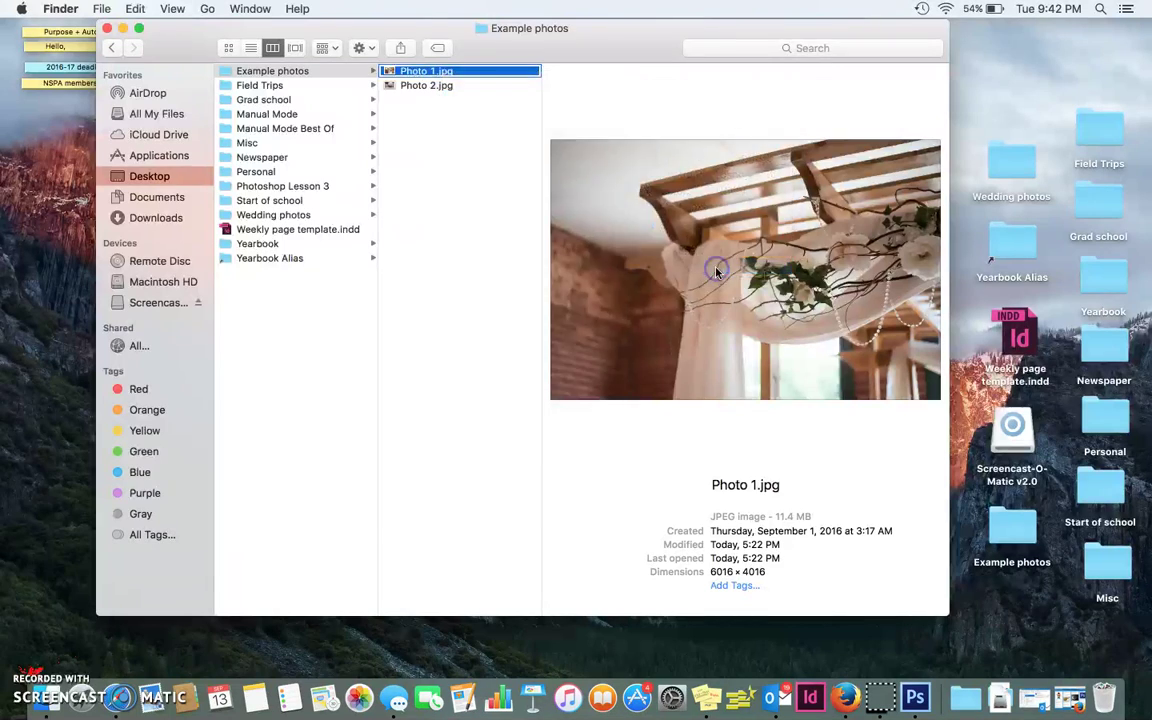
click(505, 197)
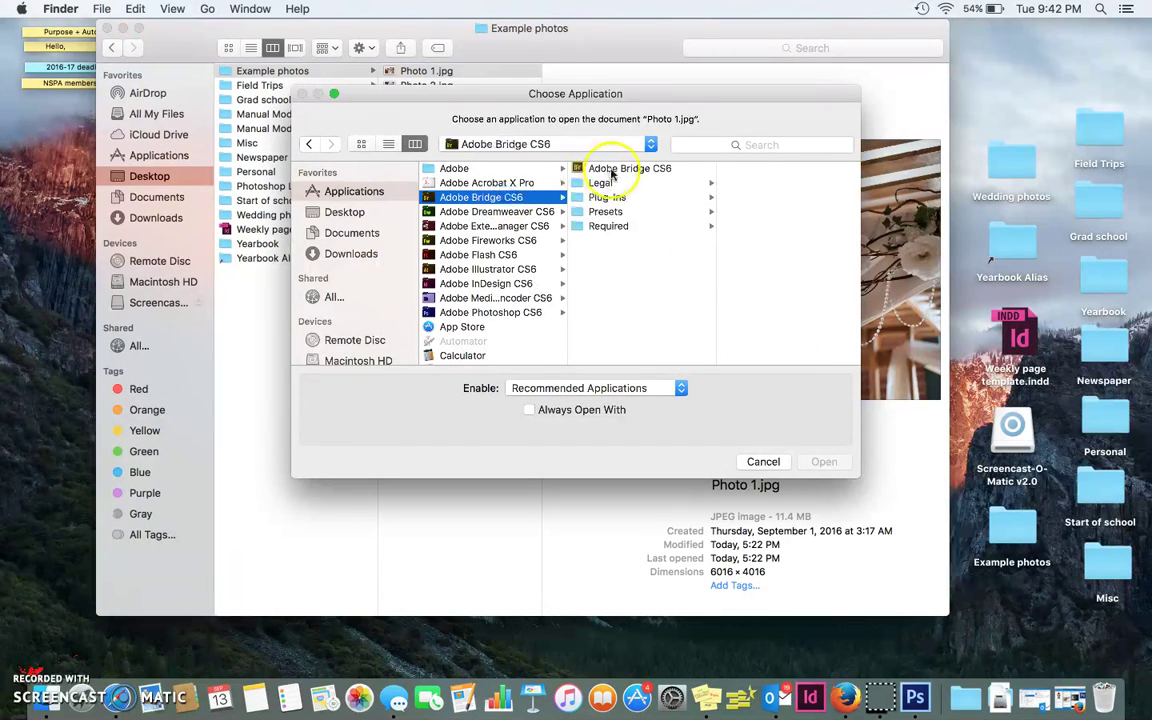
click(610, 169)
click(826, 463)
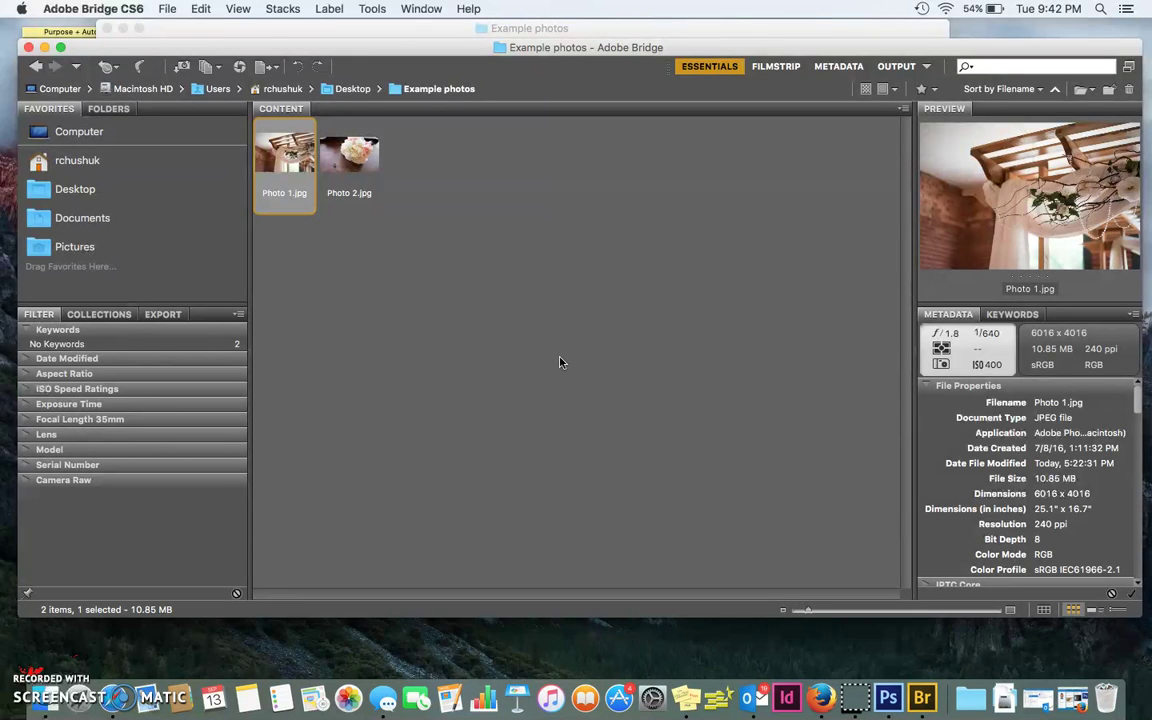
Compare Photo 1.jpg and Photo 2.jpg in the preview and at full screen.
click(329, 162)
key(Left)
key(Right)
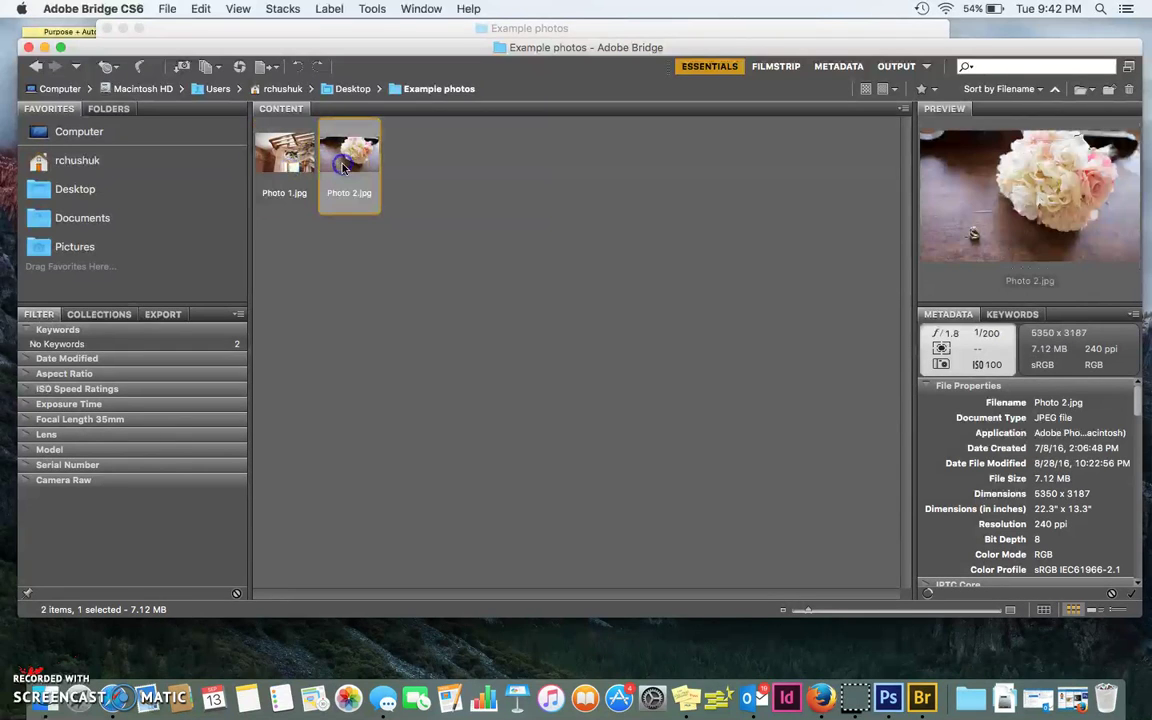
click(291, 145)
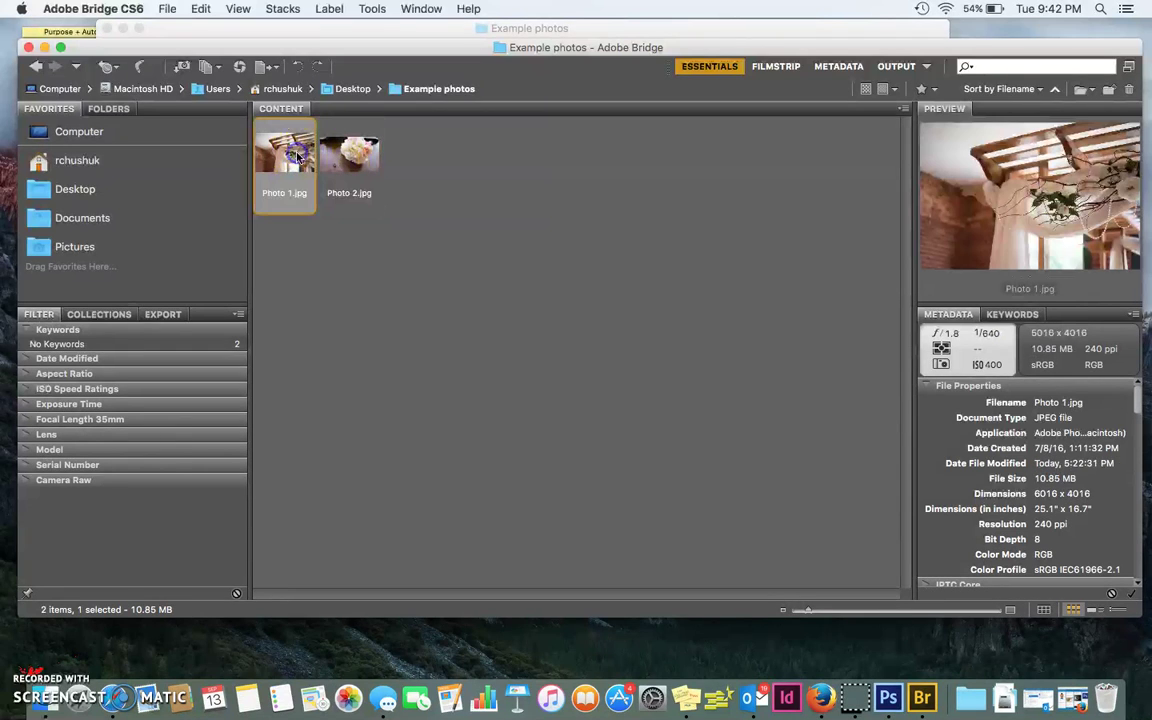
key(space)
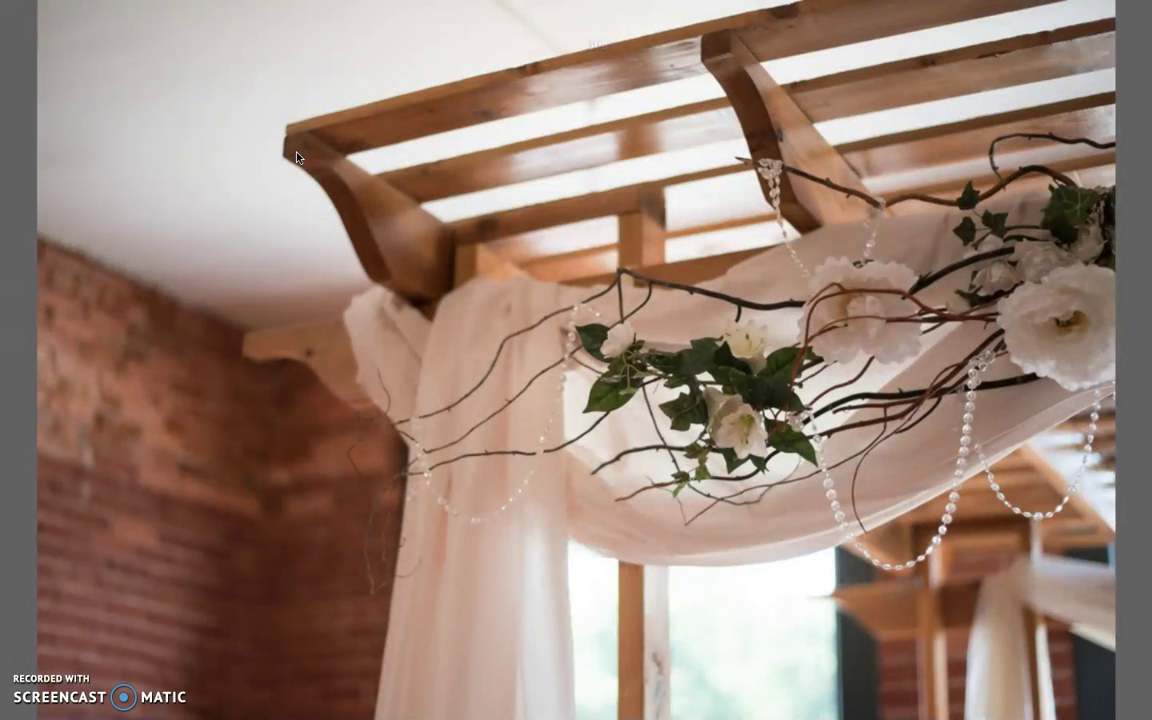
key(Right)
key(Left)
key(space)
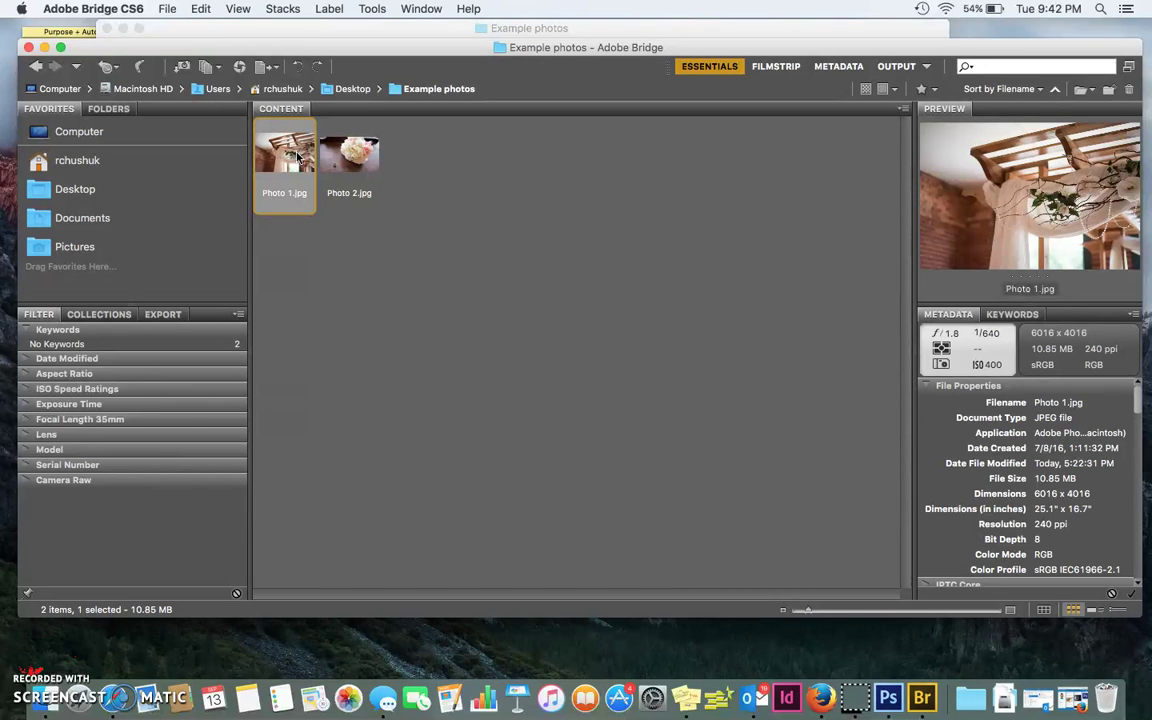
Rate Photo 2.jpg five stars in the full-screen preview and return to the thumbnails with it selected.
key(space)
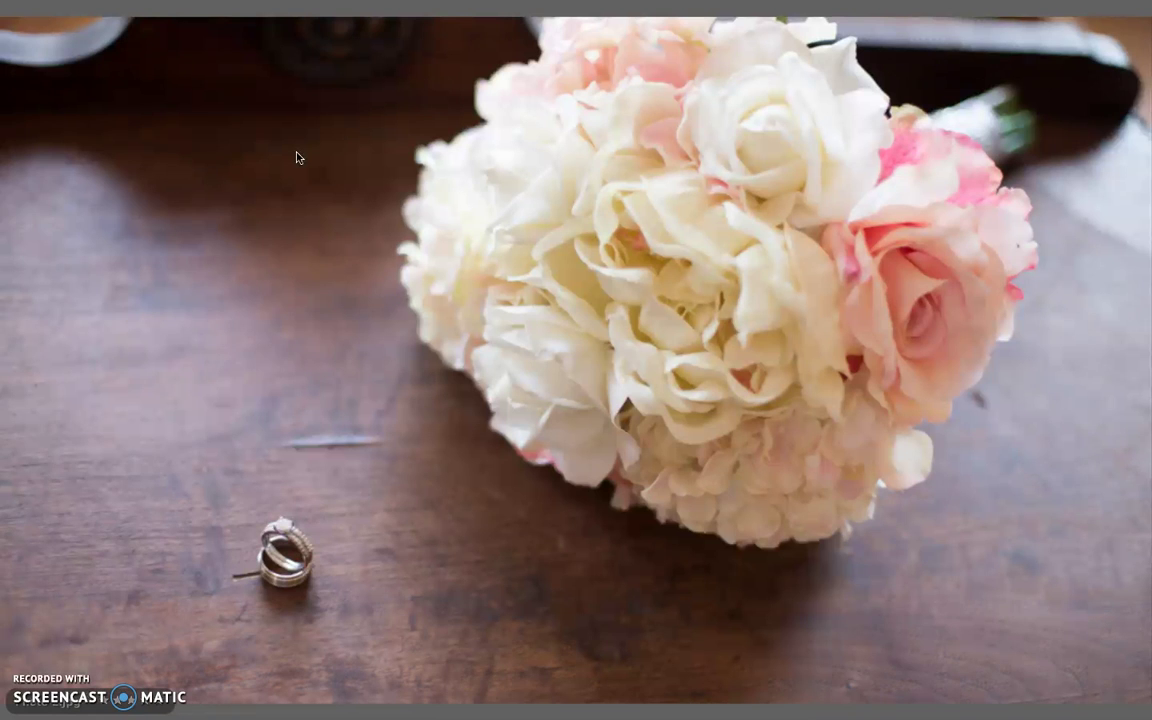
key(Escape)
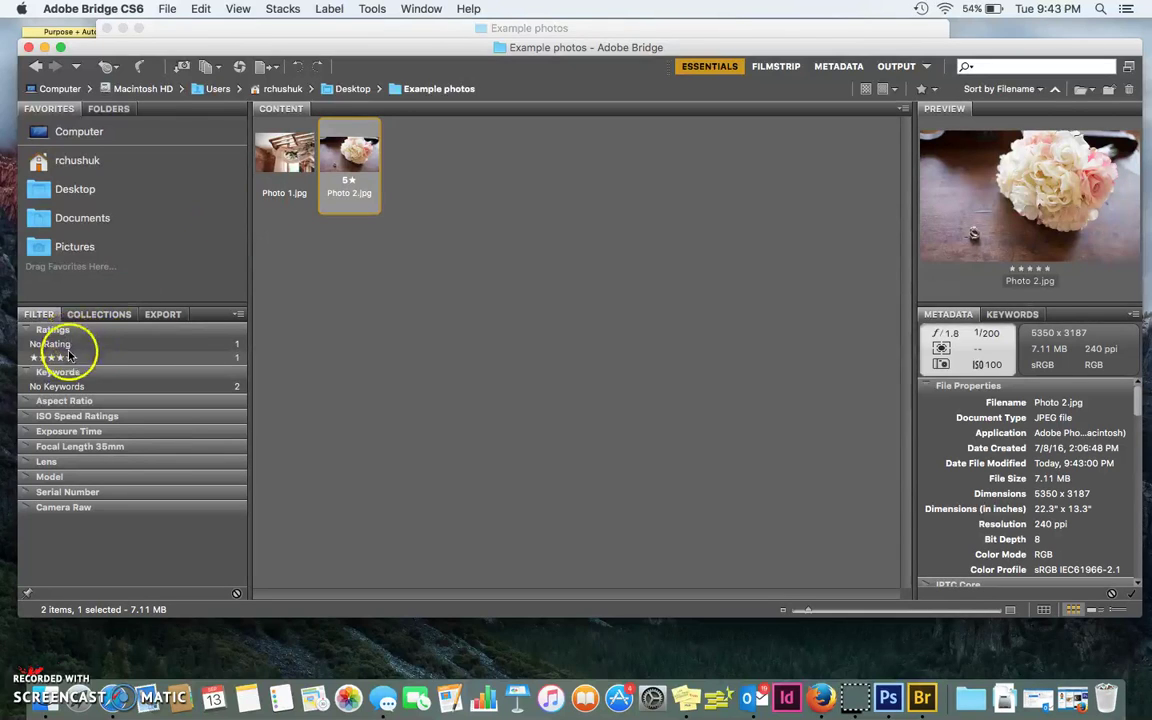
click(280, 155)
click(362, 150)
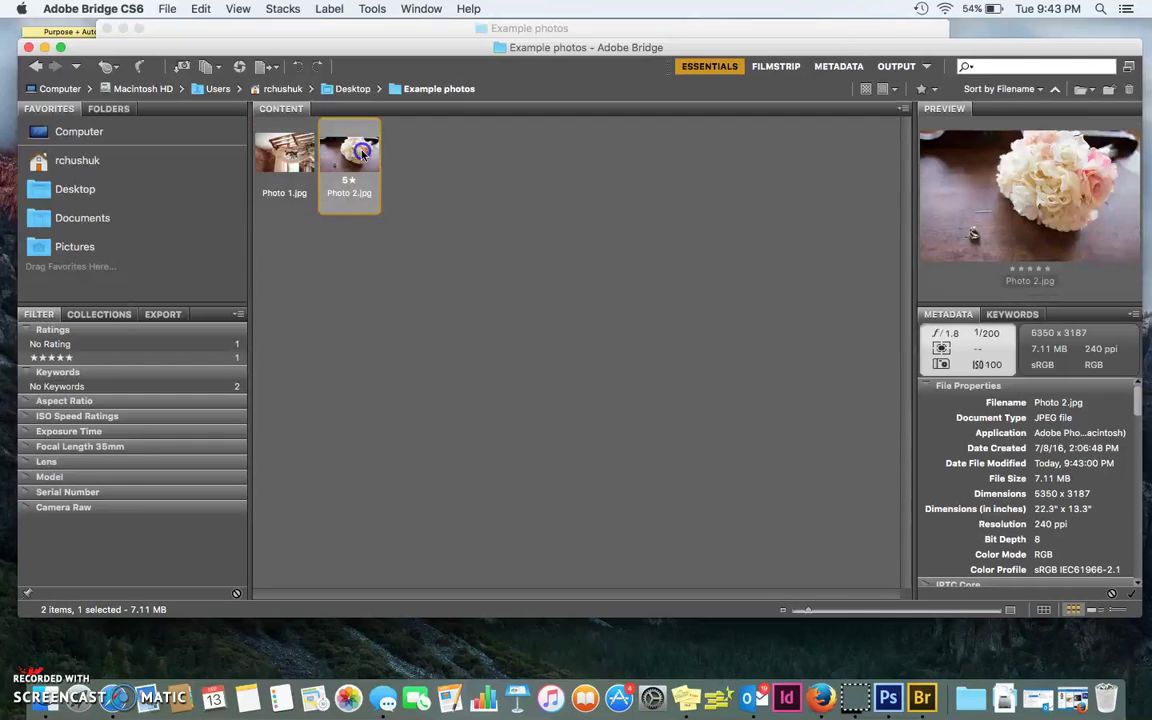
Filter the Example photos folder by rating to show only five-star images.
click(192, 344)
click(156, 357)
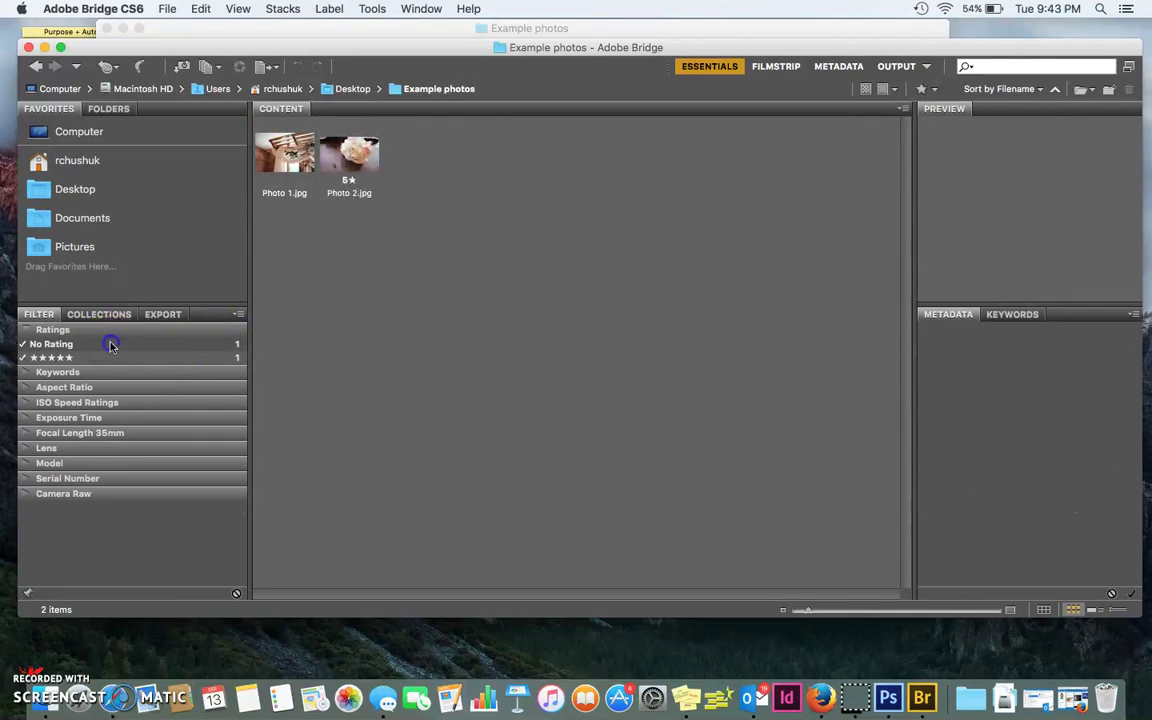
click(112, 344)
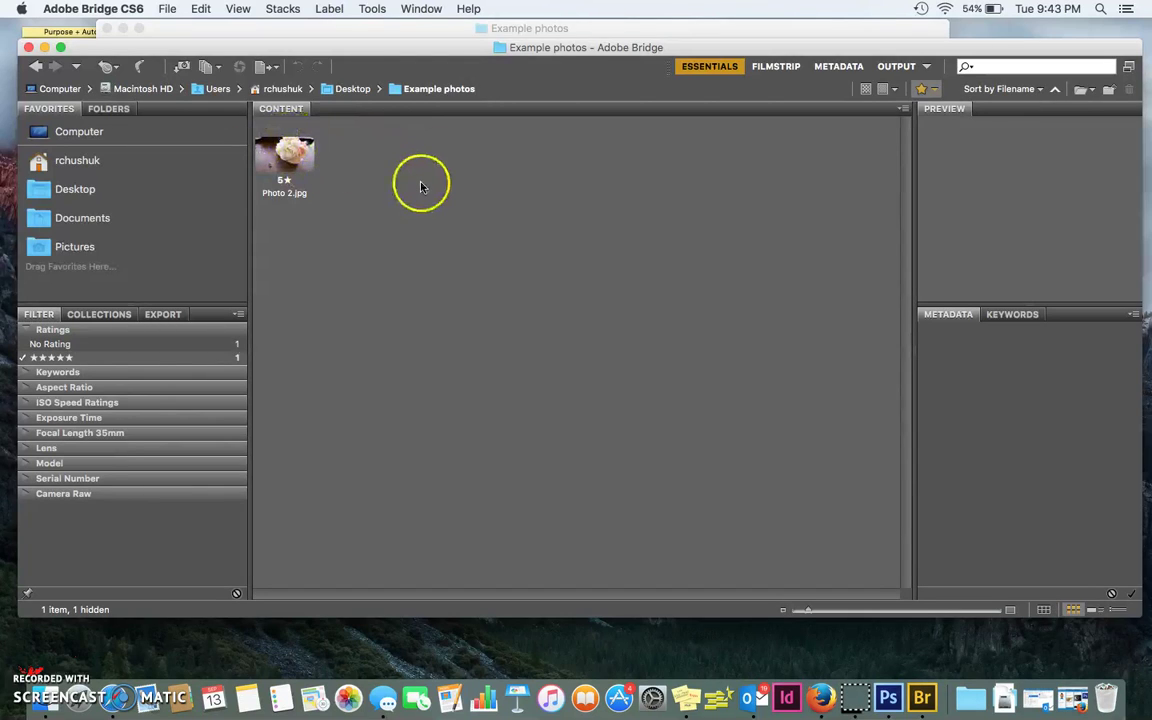
Open Photo 2.jpg in Camera Raw and activate the Crop tool.
click(288, 158)
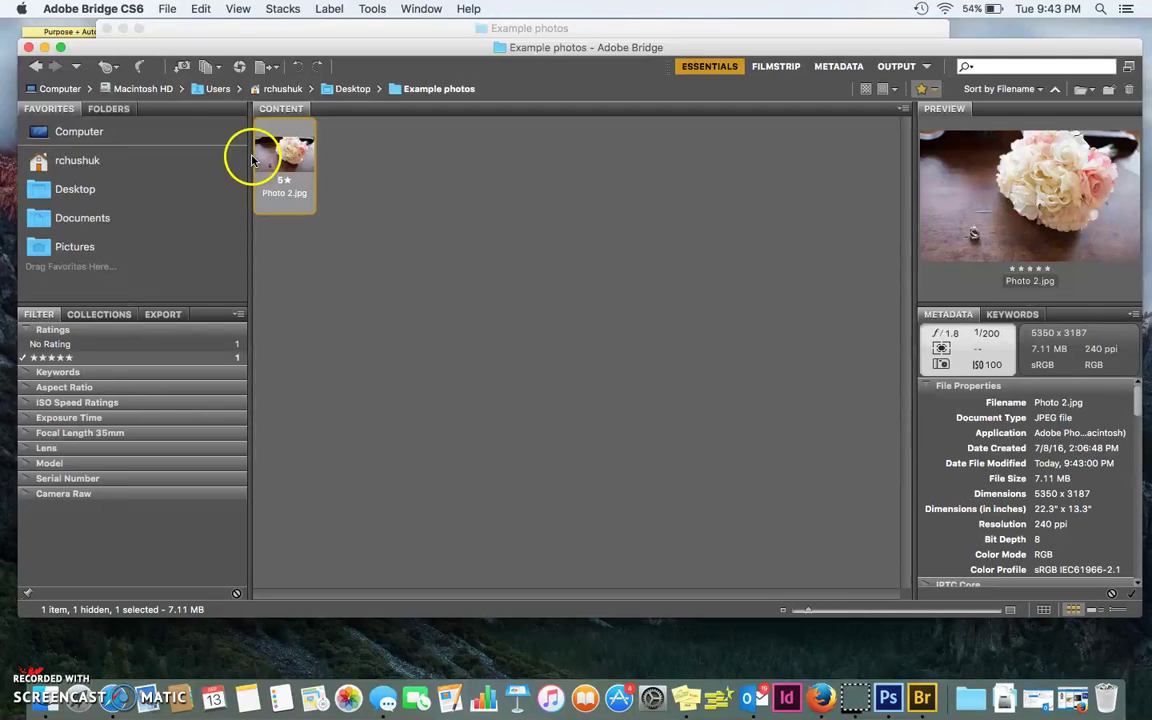
click(168, 9)
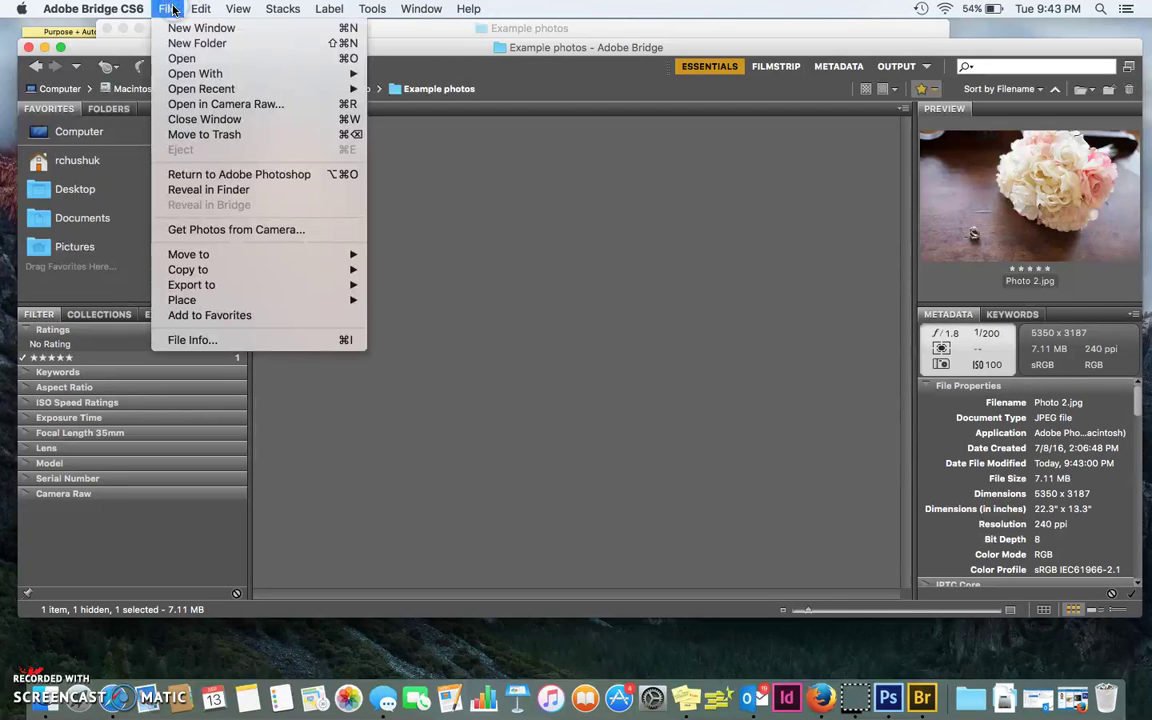
click(207, 104)
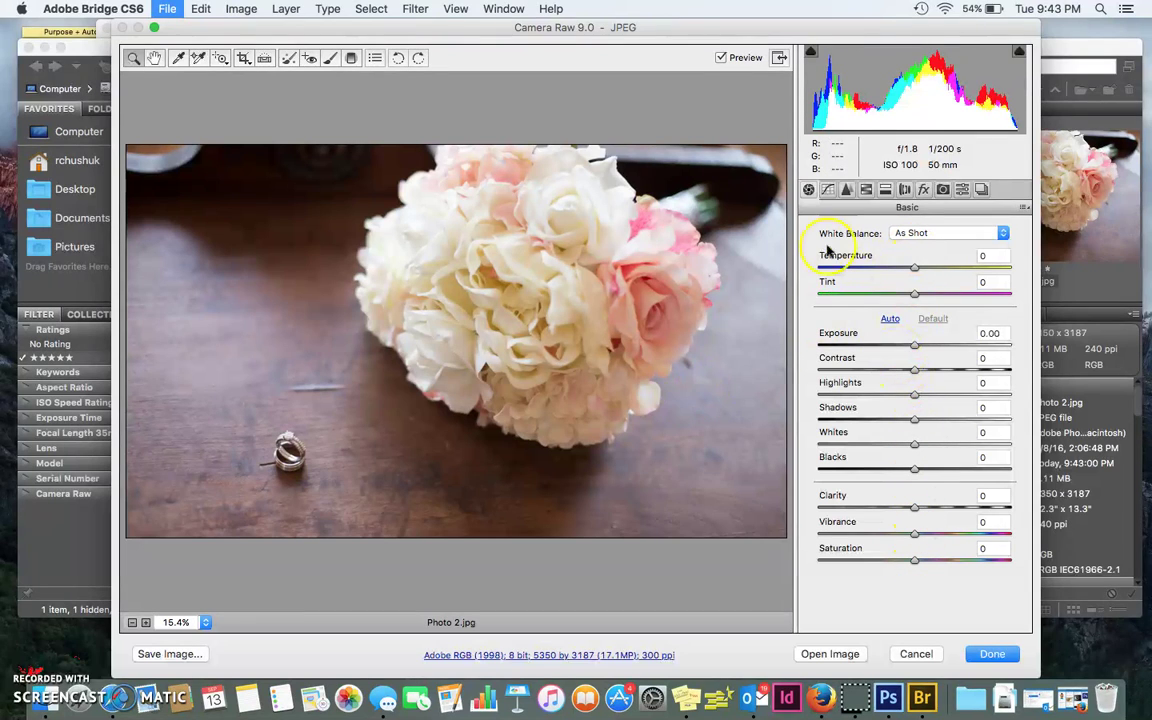
click(242, 59)
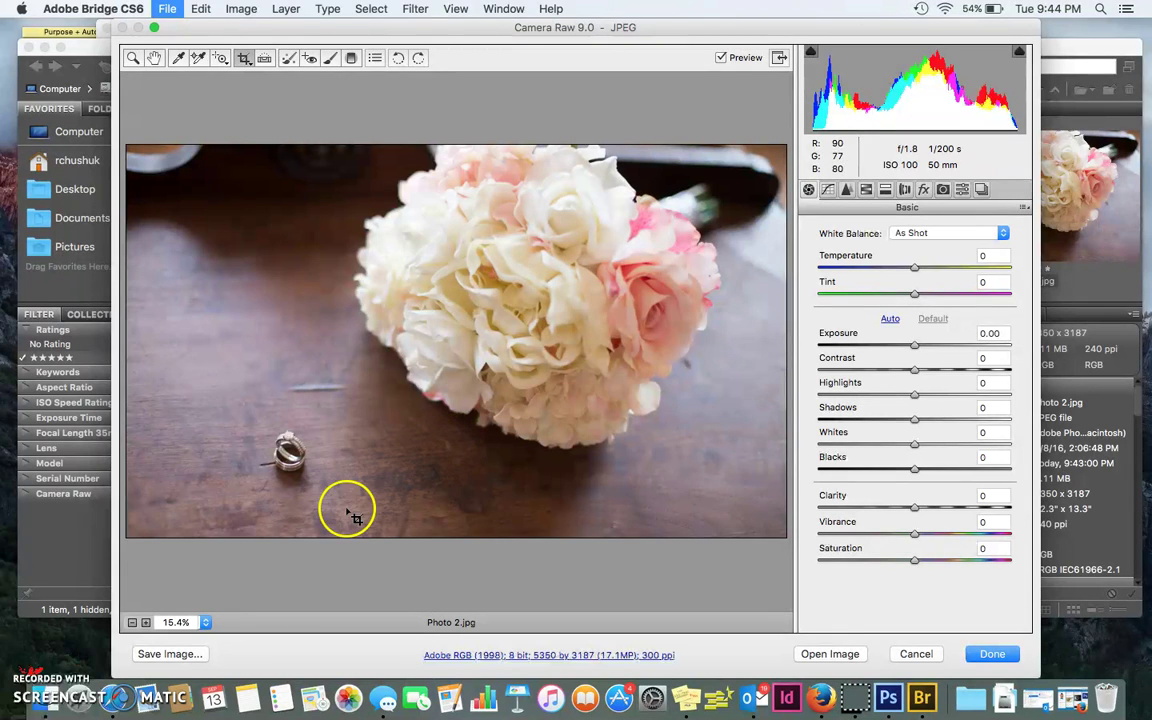
Save a JPEG copy in the same location with "edit" added to the document name and extension .jpg, then finish in Camera Raw.
click(170, 654)
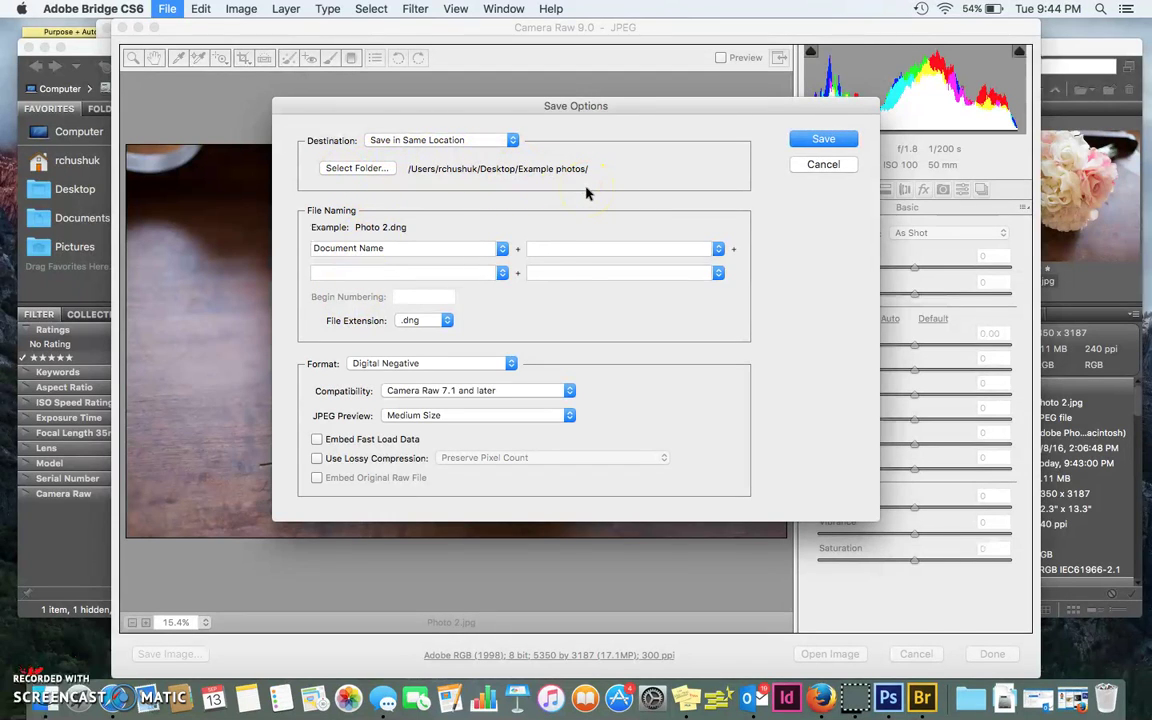
click(540, 248)
text(edit)
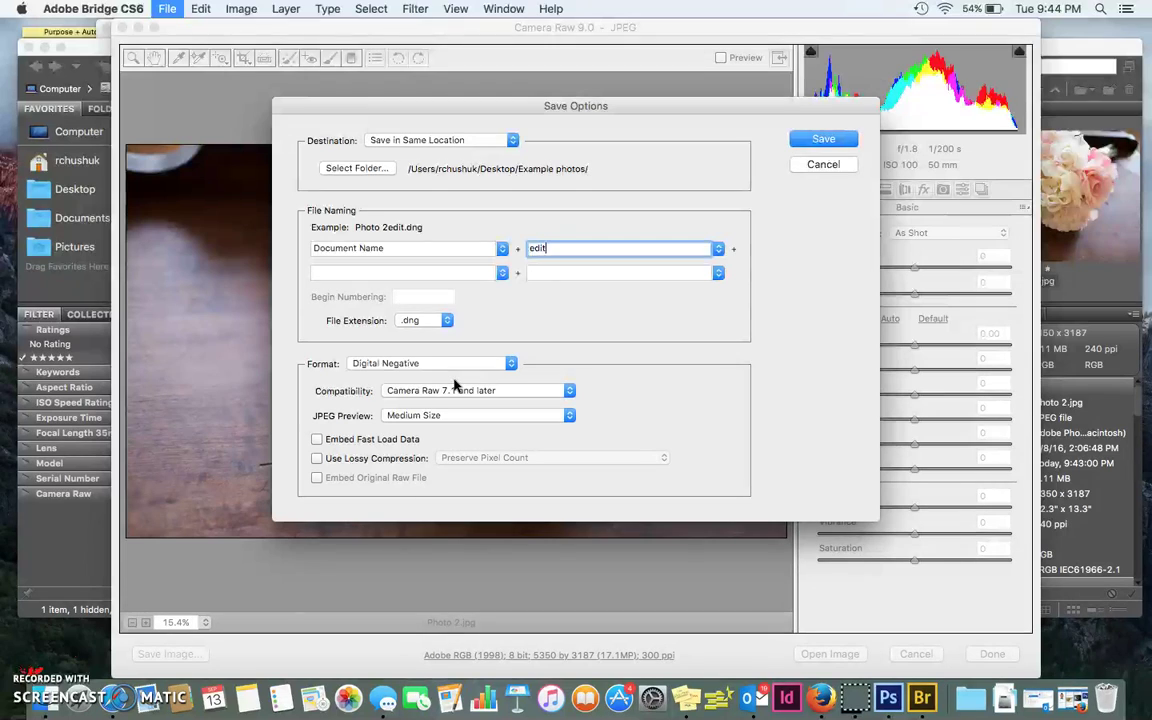
click(442, 318)
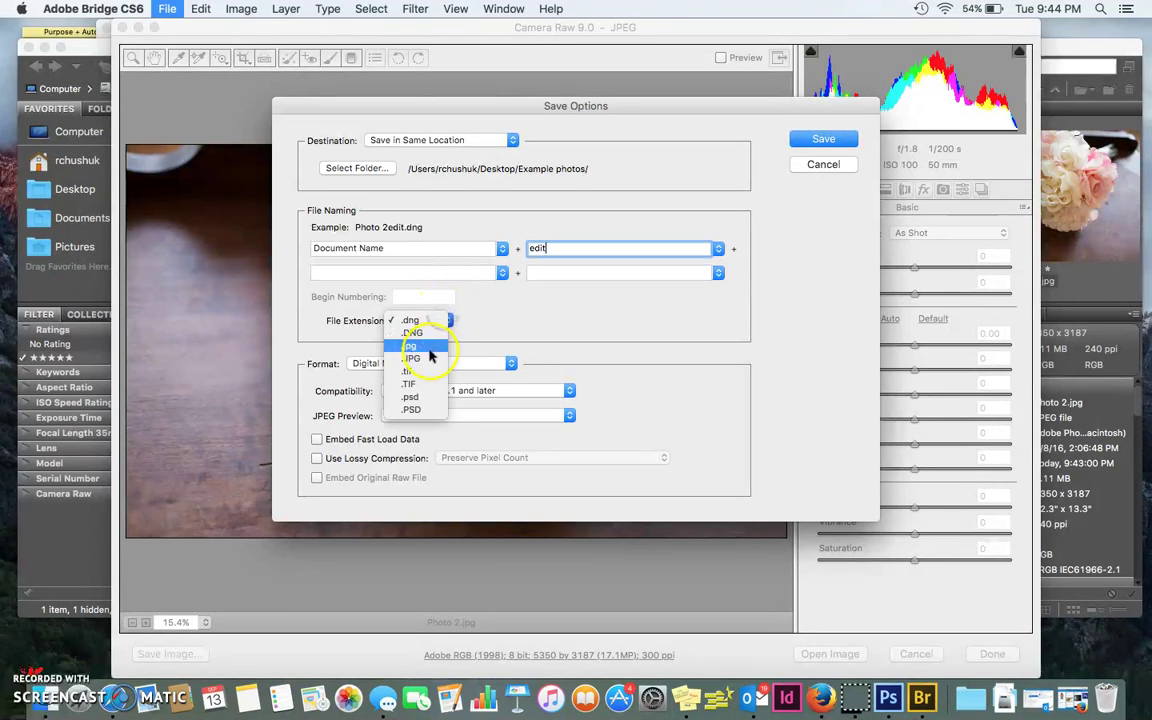
click(429, 348)
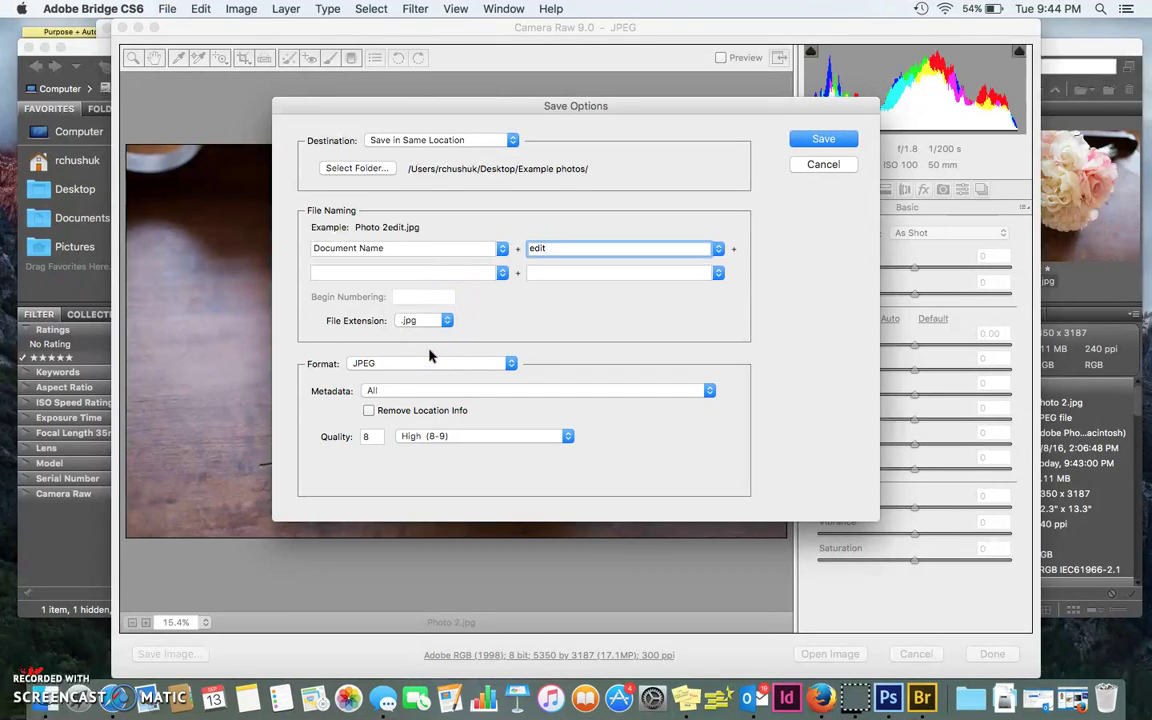
click(836, 141)
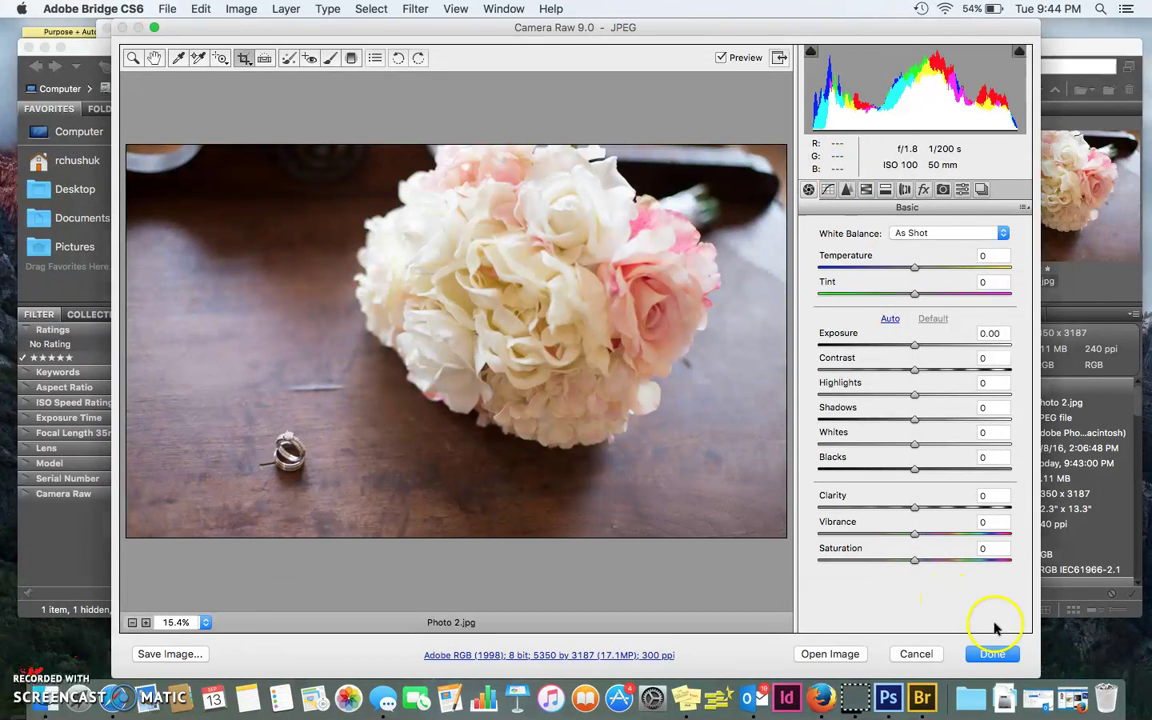
click(1008, 652)
click(680, 351)
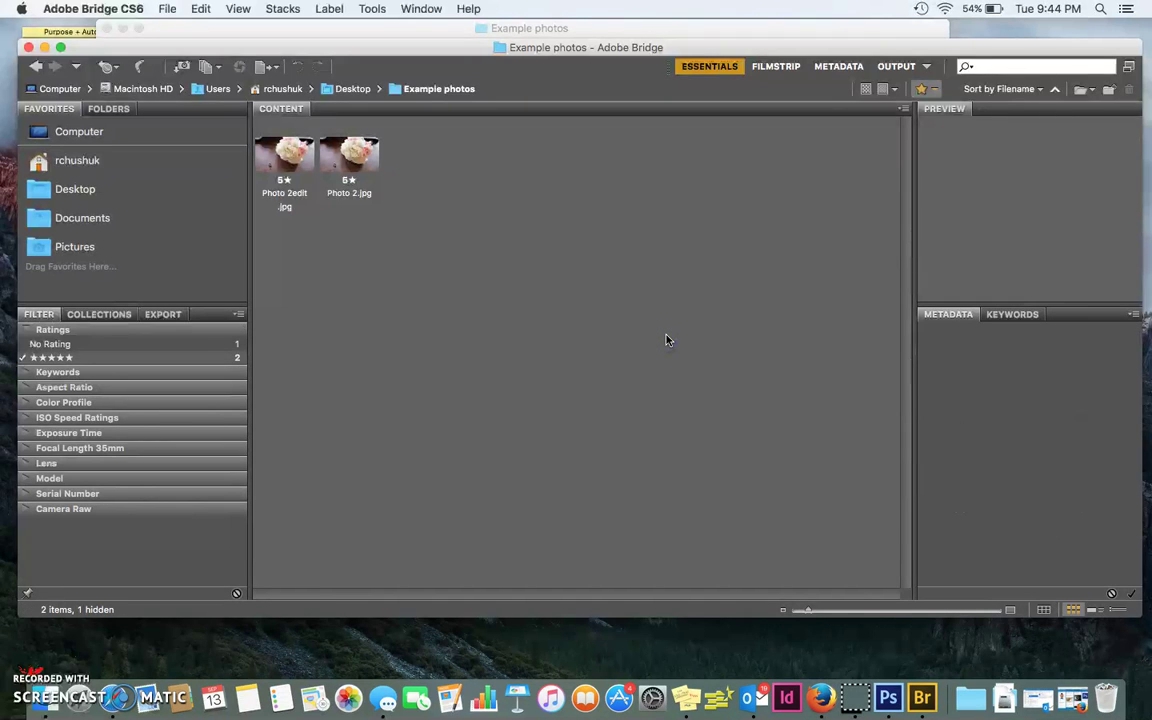
View the original Photo 2.jpg and the Photo 2edit.jpg copy at full screen.
click(282, 148)
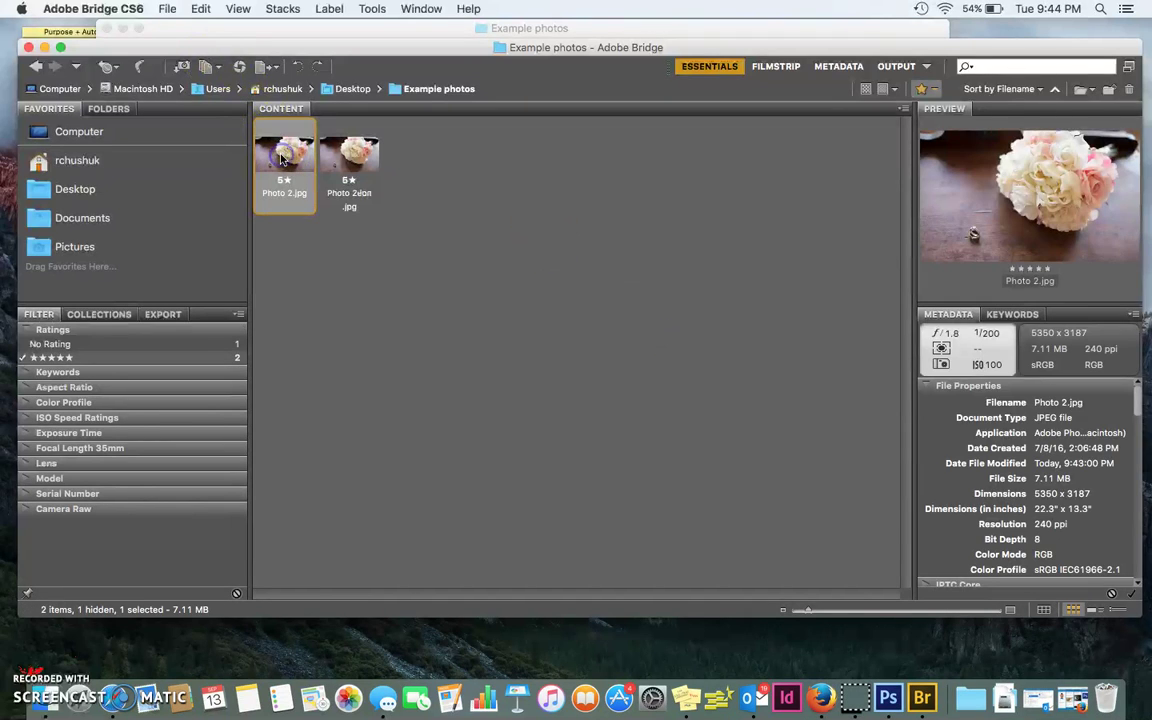
key(space)
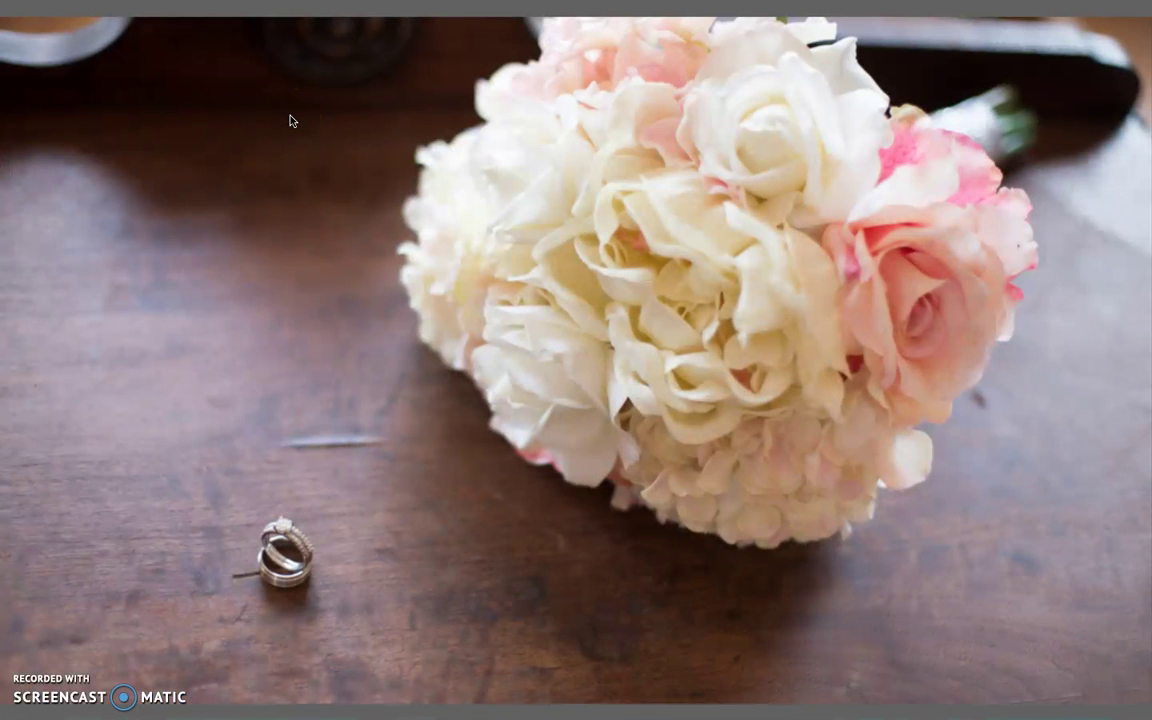
key(space)
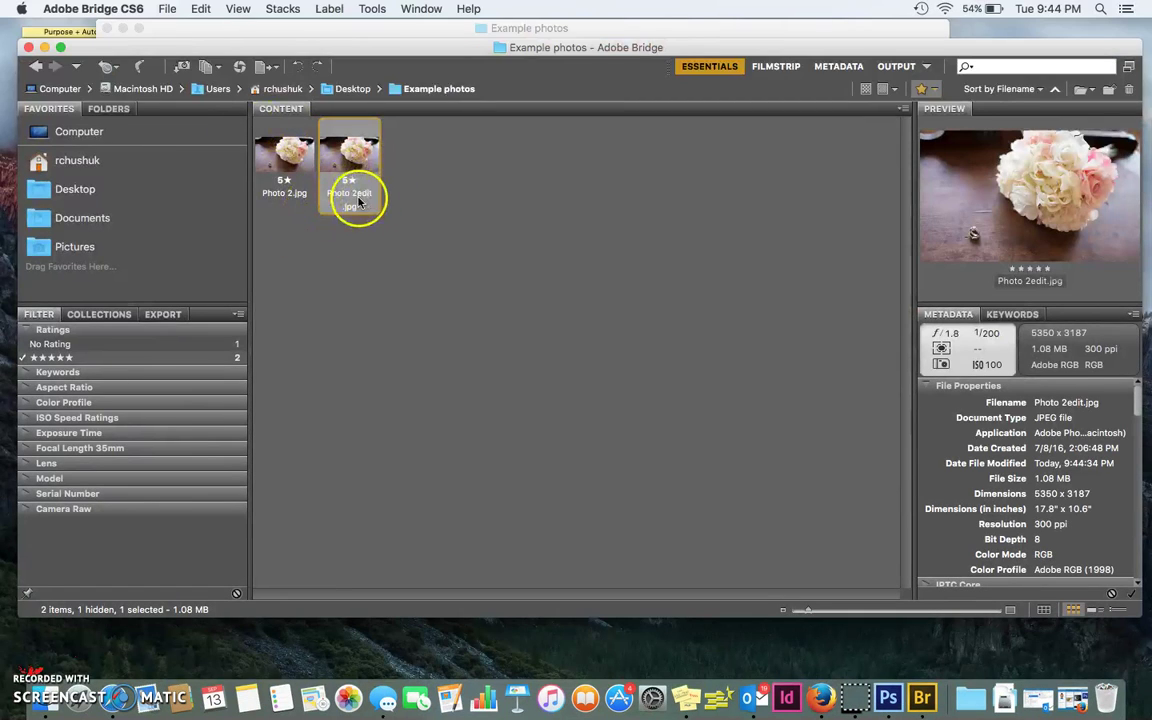
Look up the Clear Settings option among the develop settings of Photo 2.jpg, without applying it.
click(300, 152)
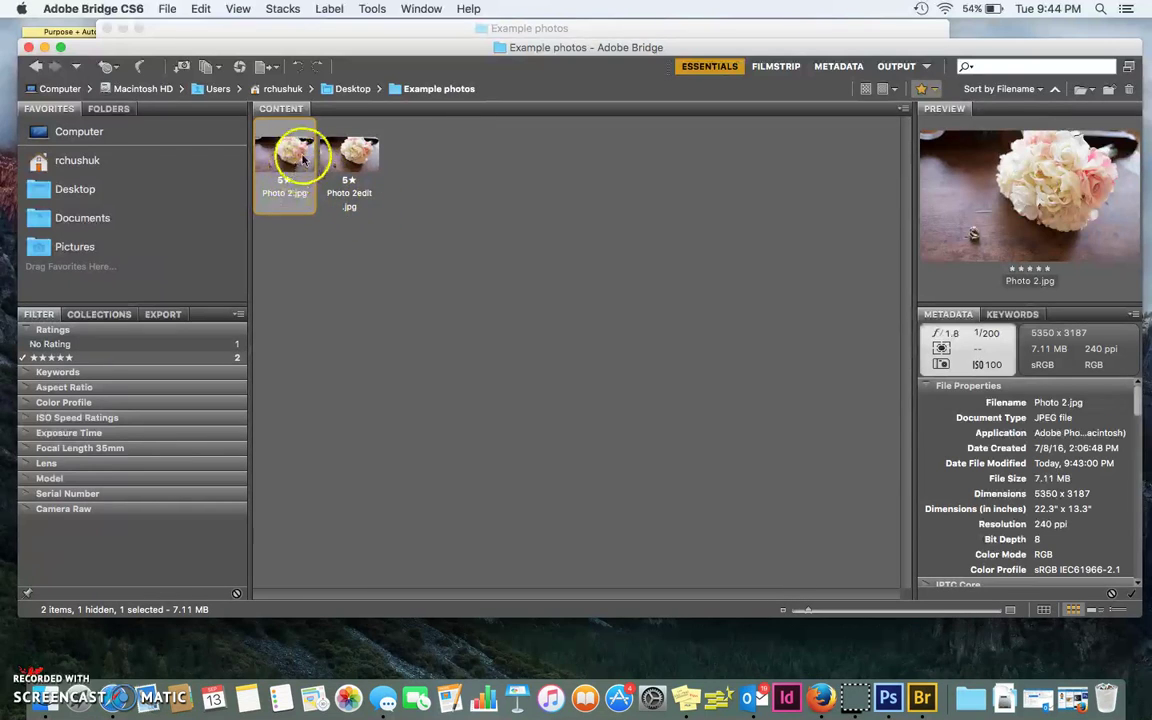
right_click(284, 172)
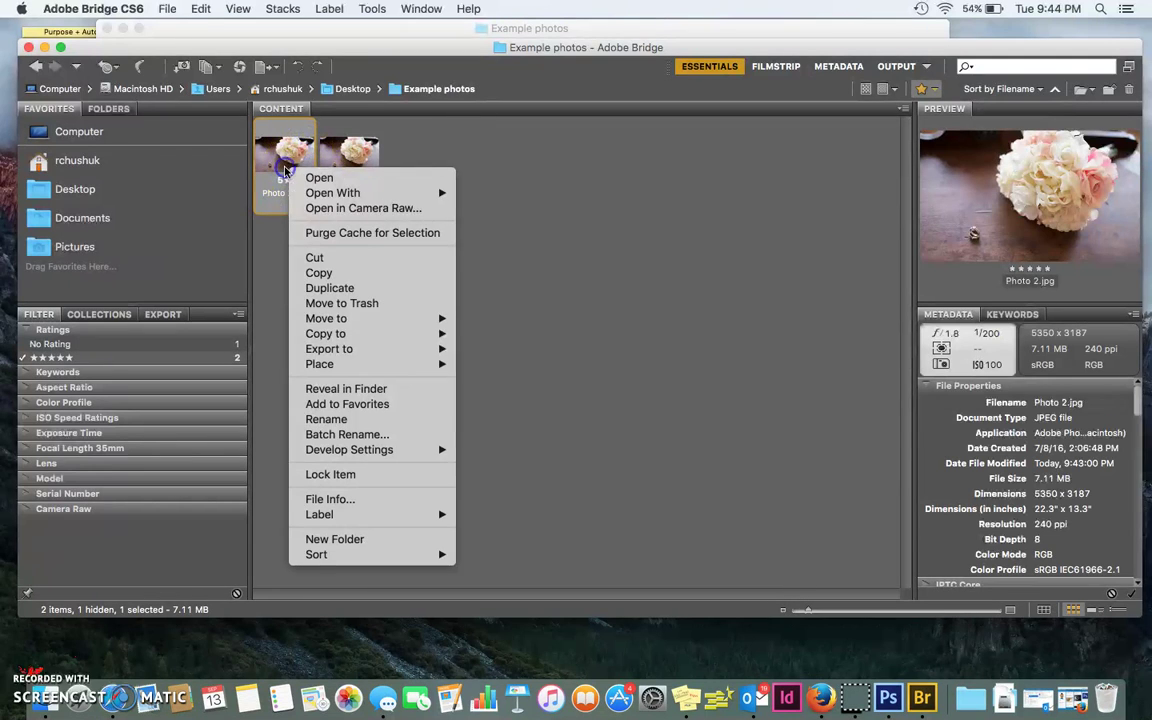
mouse_move(360, 450)
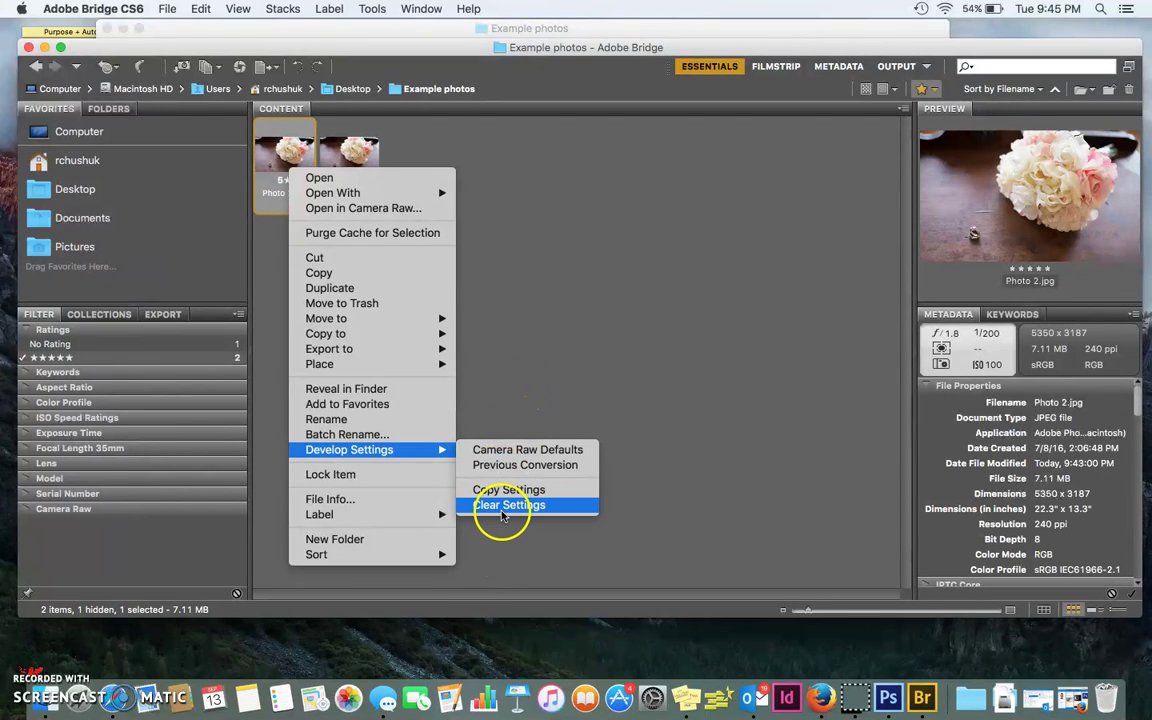
click(602, 319)
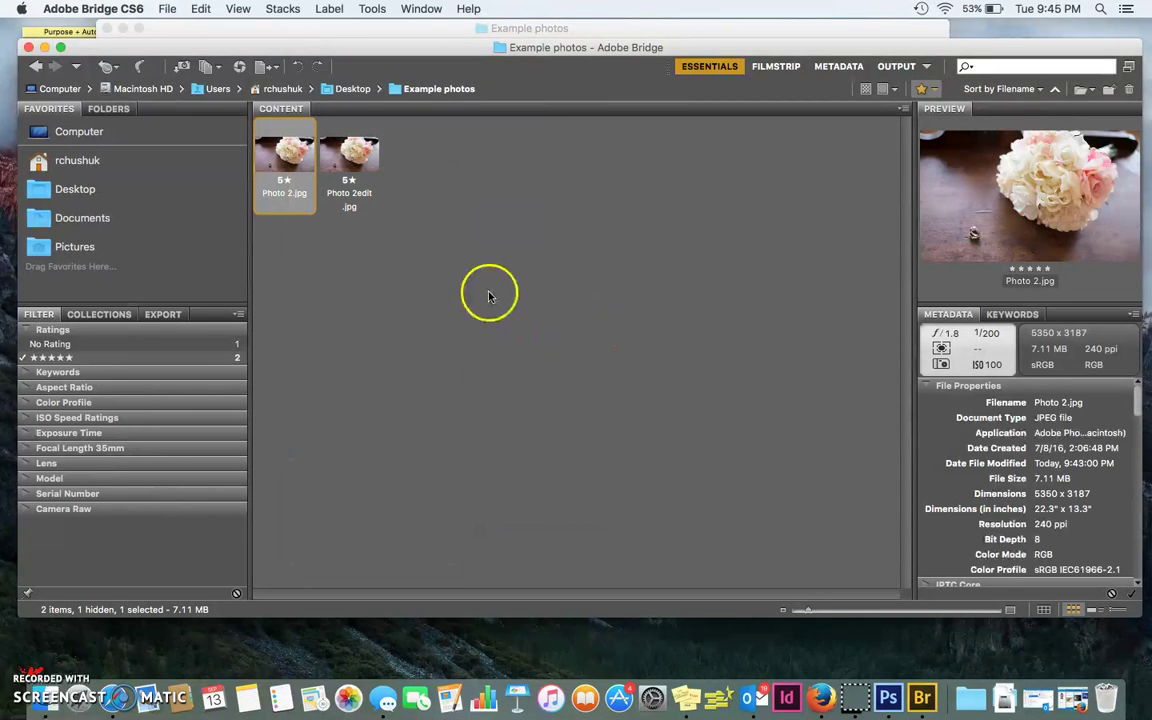
click(486, 289)
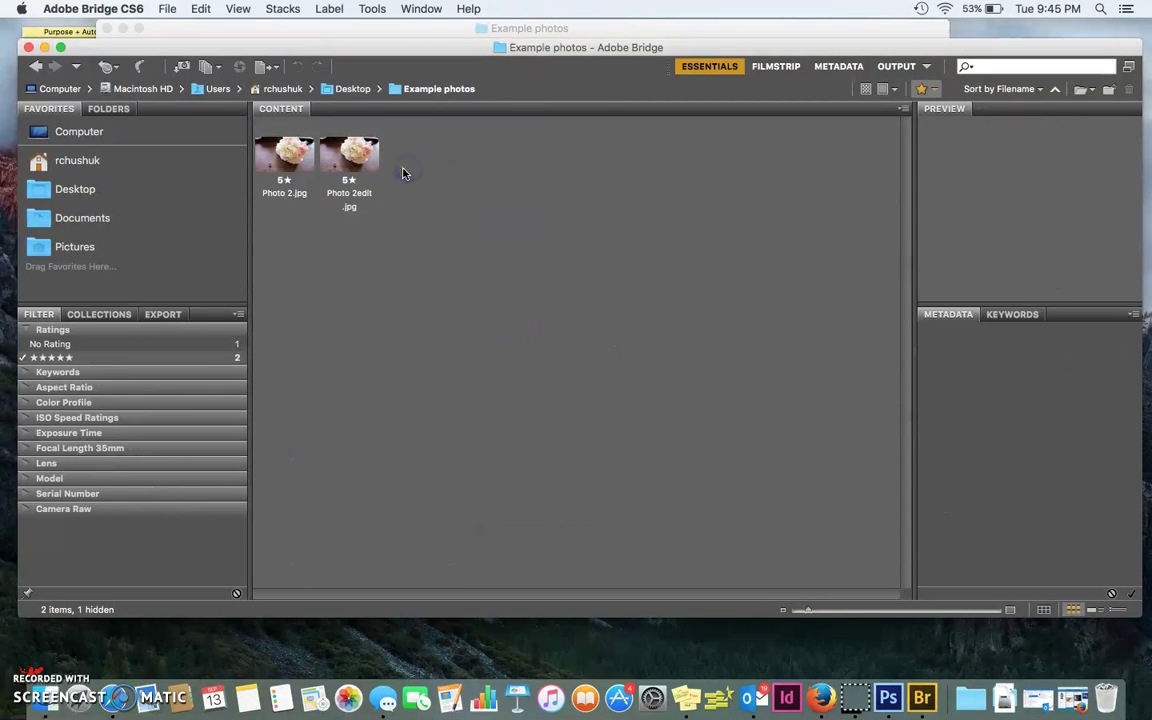